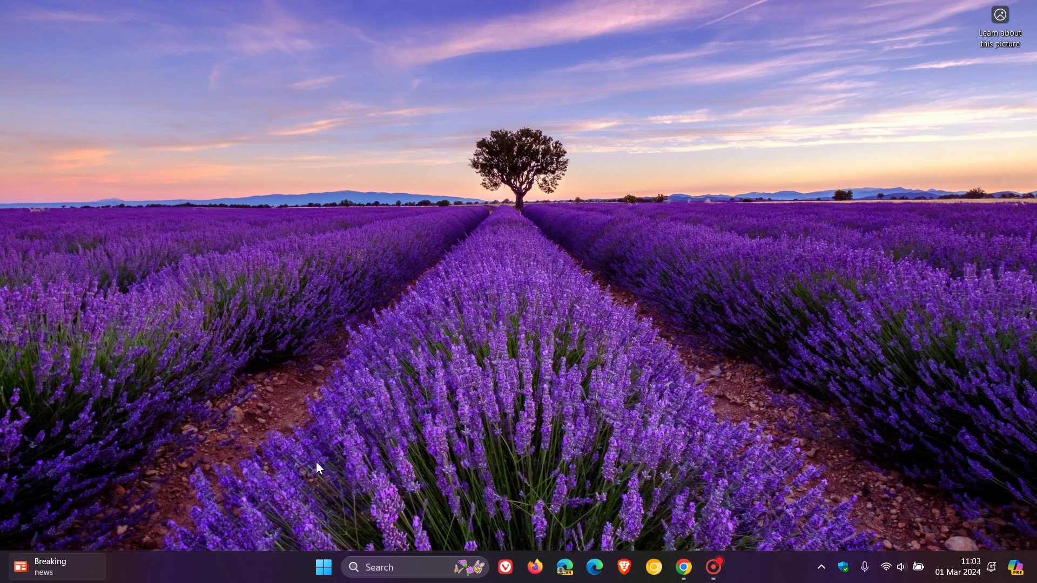
Launch the Settings app from the Windows 11 Start menu.
{"action": "left_click", "coordinate": [324, 567]}
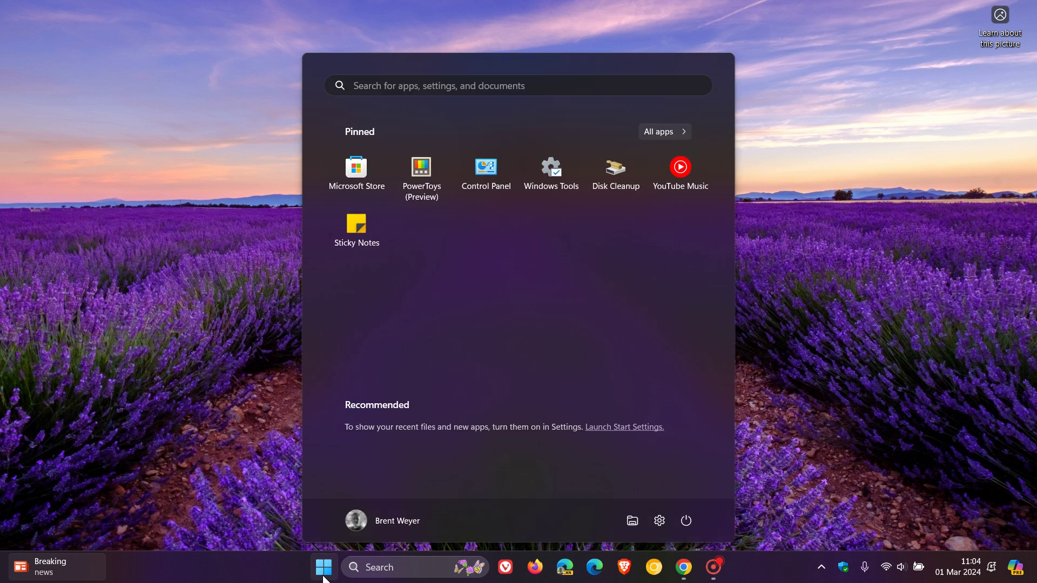
{"action": "left_click", "coordinate": [658, 521]}
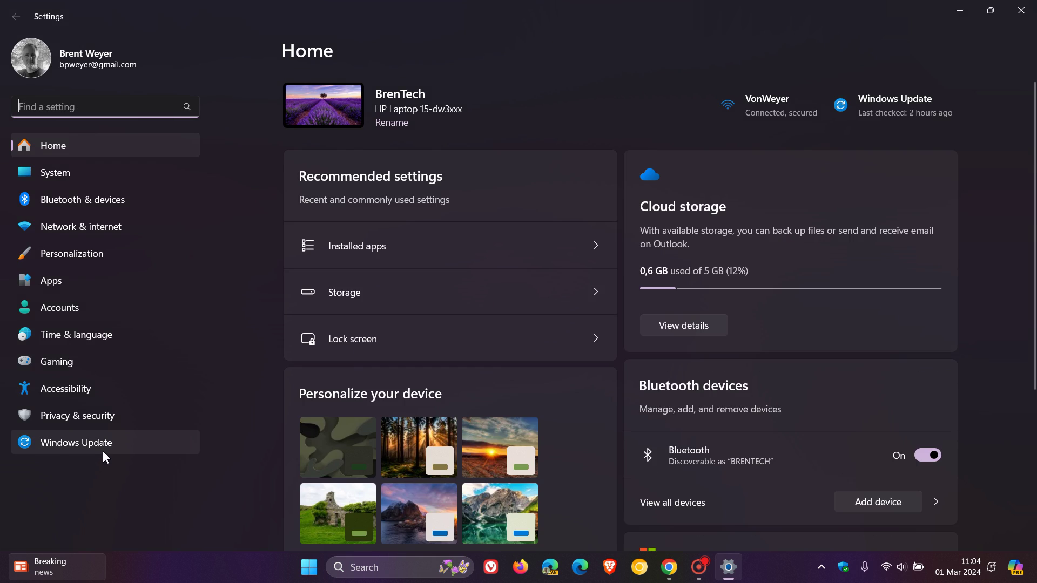
Open Windows Update's Update history and collapse the Quality Updates (39) section.
{"action": "left_click", "coordinate": [99, 447]}
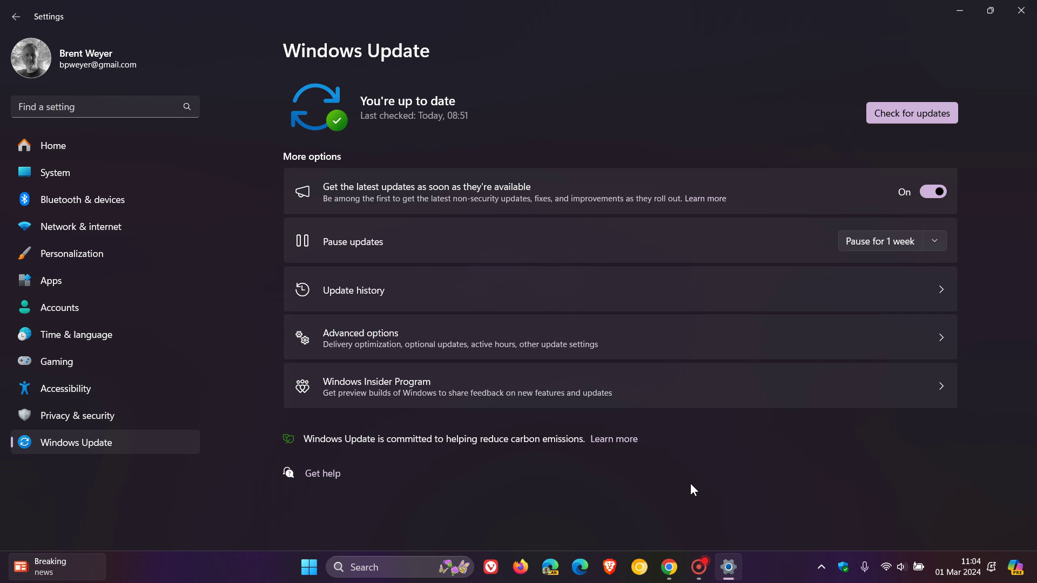
{"action": "left_click", "coordinate": [651, 293]}
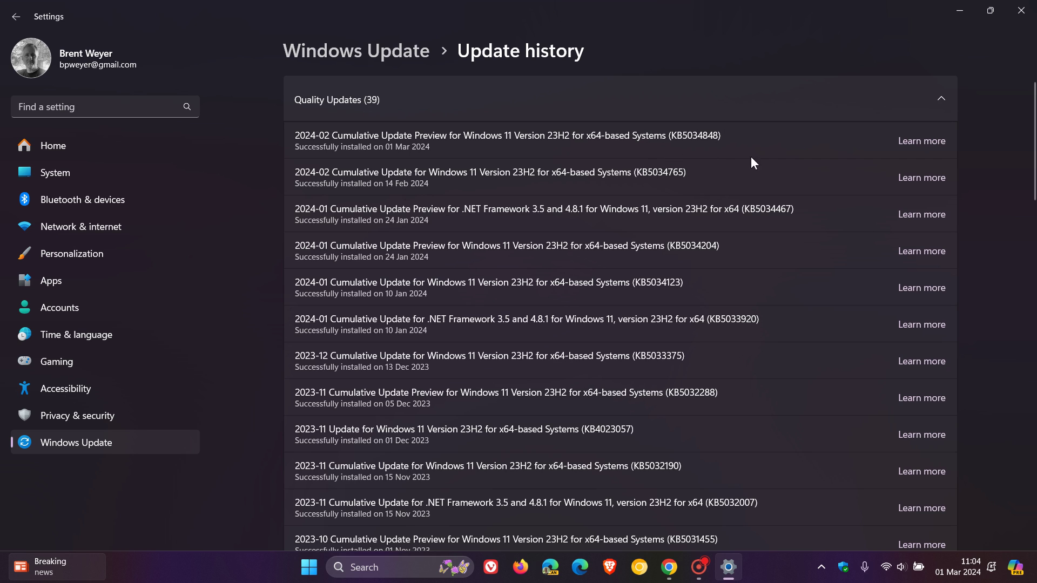
{"action": "left_click", "coordinate": [132, 442]}
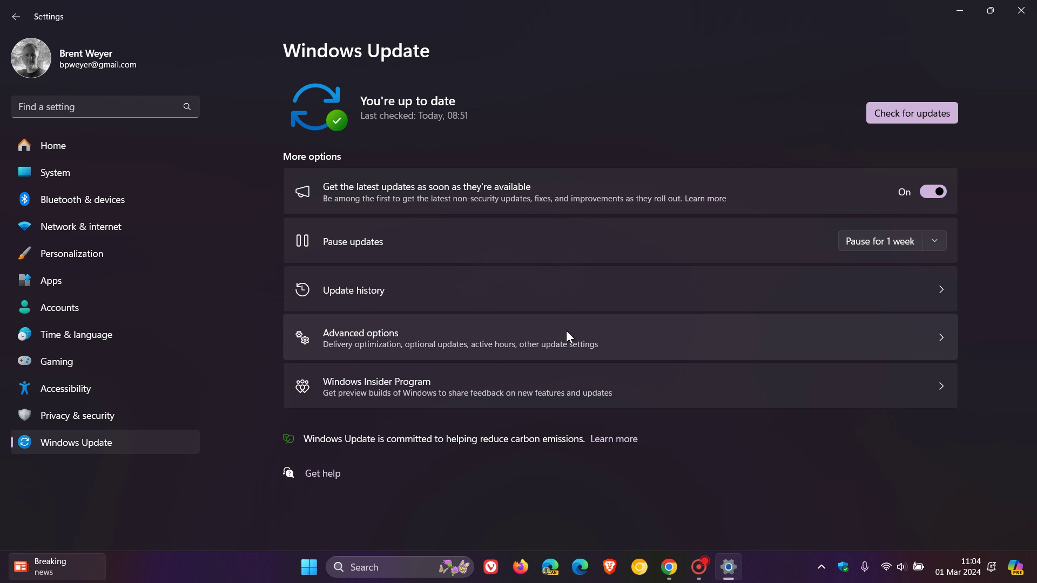
{"action": "left_click", "coordinate": [560, 301]}
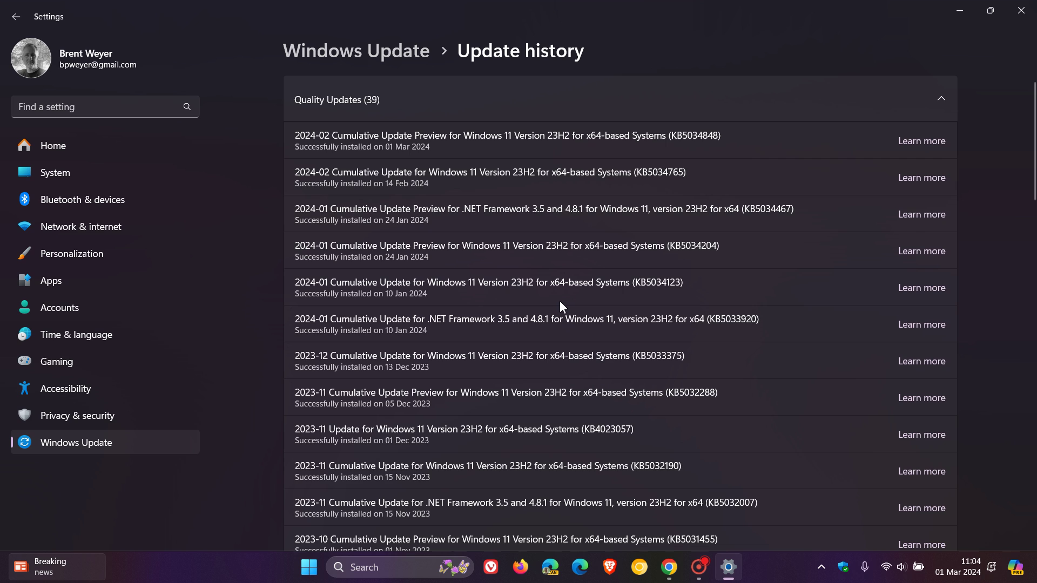
{"action": "left_click", "coordinate": [593, 107]}
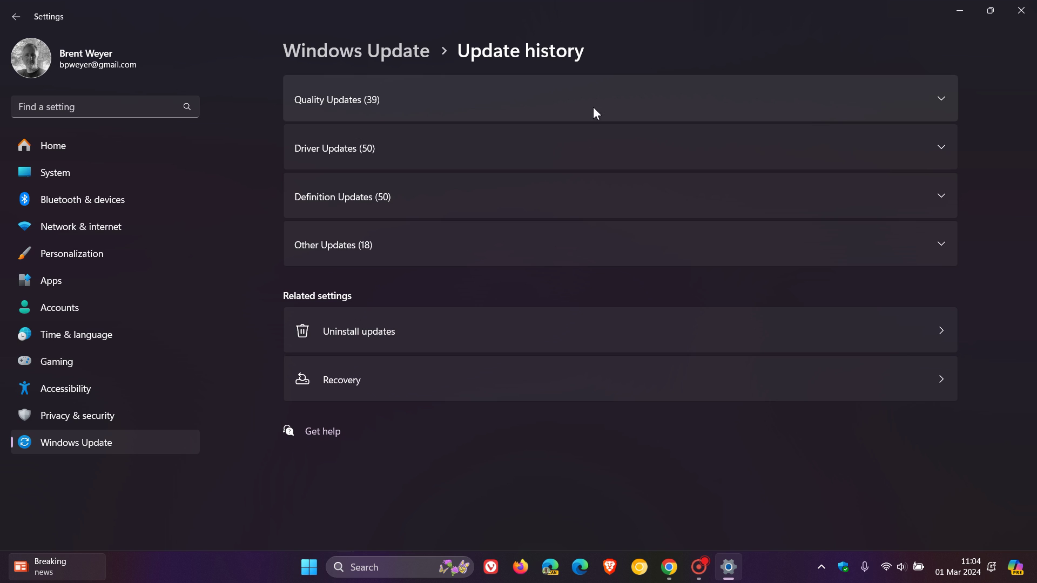
Expand the Other Updates (18) list to review it, then switch to Accessibility settings.
{"action": "left_click", "coordinate": [627, 251]}
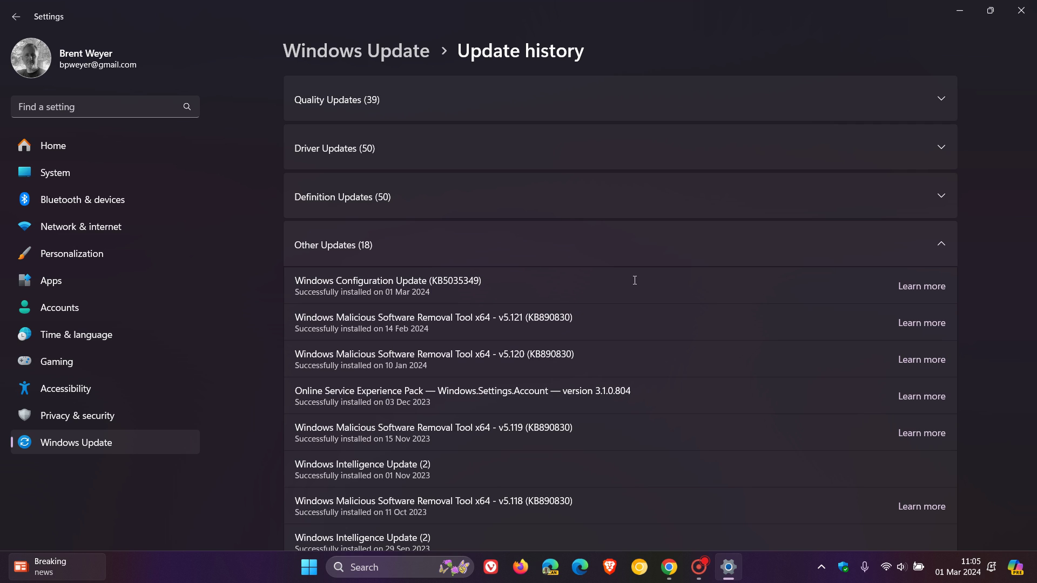
{"action": "left_click", "coordinate": [63, 391]}
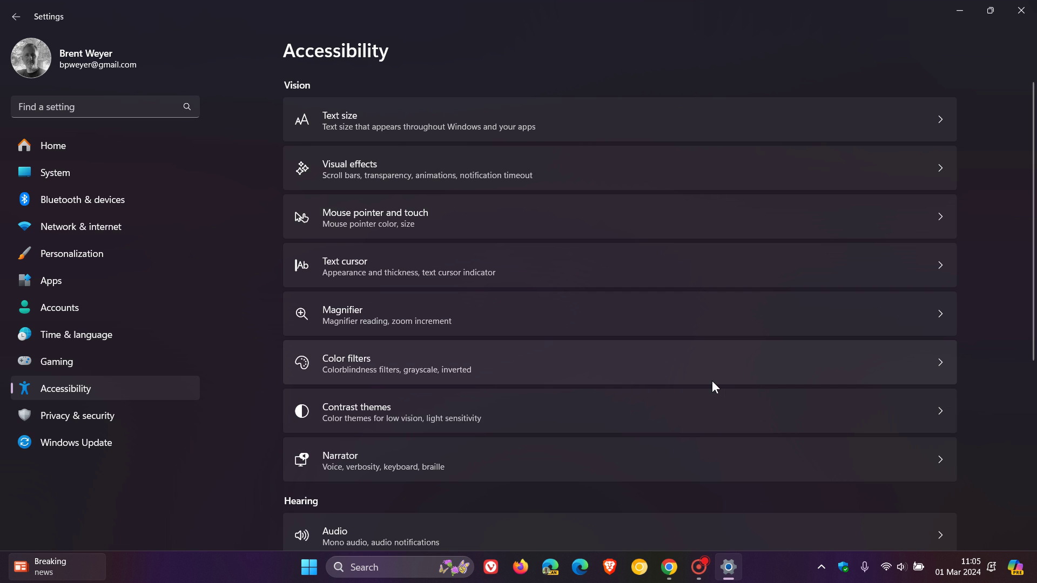
Turn Voice access on in the Accessibility Speech settings.
{"action": "scroll", "coordinate": [713, 383], "scroll_direction": "down", "scroll_amount": 3}
{"action": "scroll", "coordinate": [711, 381], "scroll_direction": "down", "scroll_amount": 3}
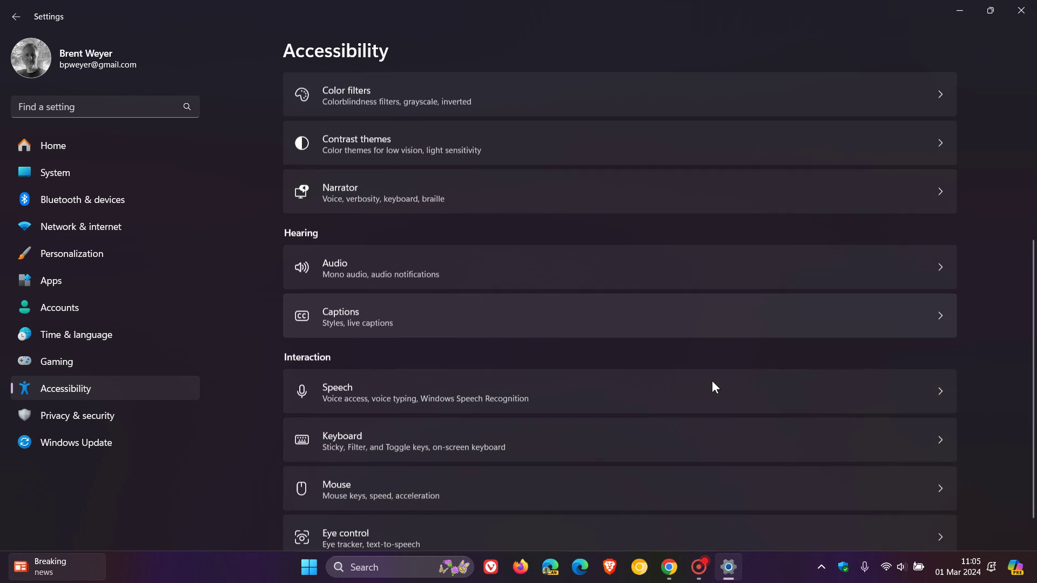
{"action": "left_click", "coordinate": [684, 381]}
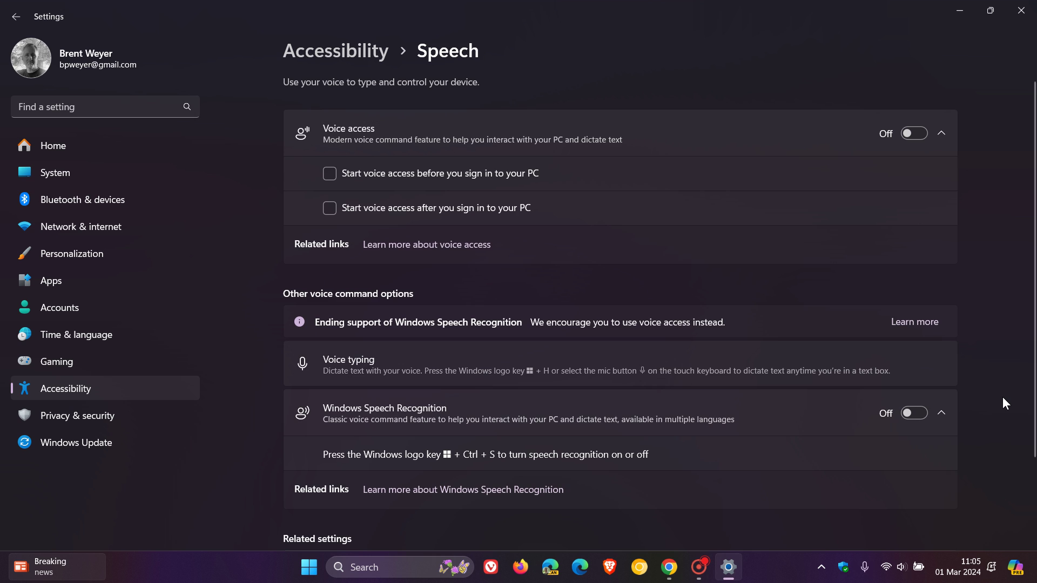
{"action": "left_click", "coordinate": [916, 133]}
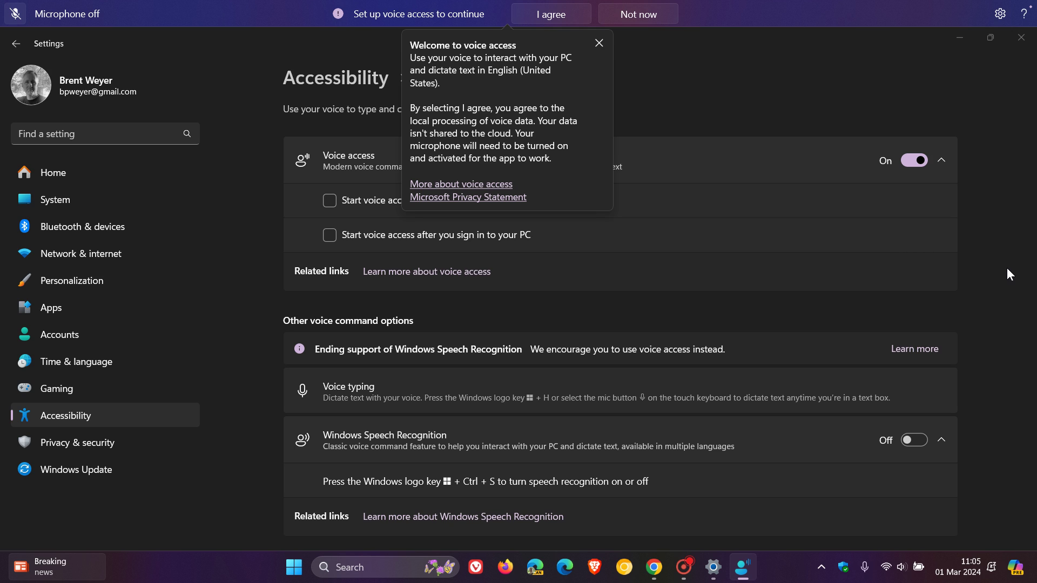
Open image 1 from the Downloads folder in File Explorer.
{"action": "left_click", "coordinate": [295, 567]}
{"action": "left_click", "coordinate": [633, 522]}
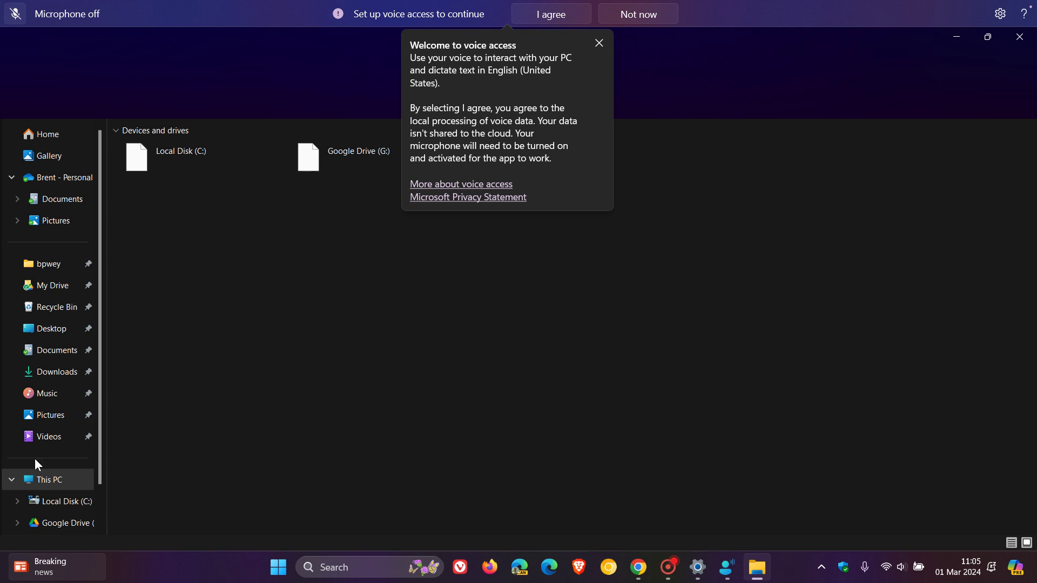
{"action": "left_click", "coordinate": [54, 371]}
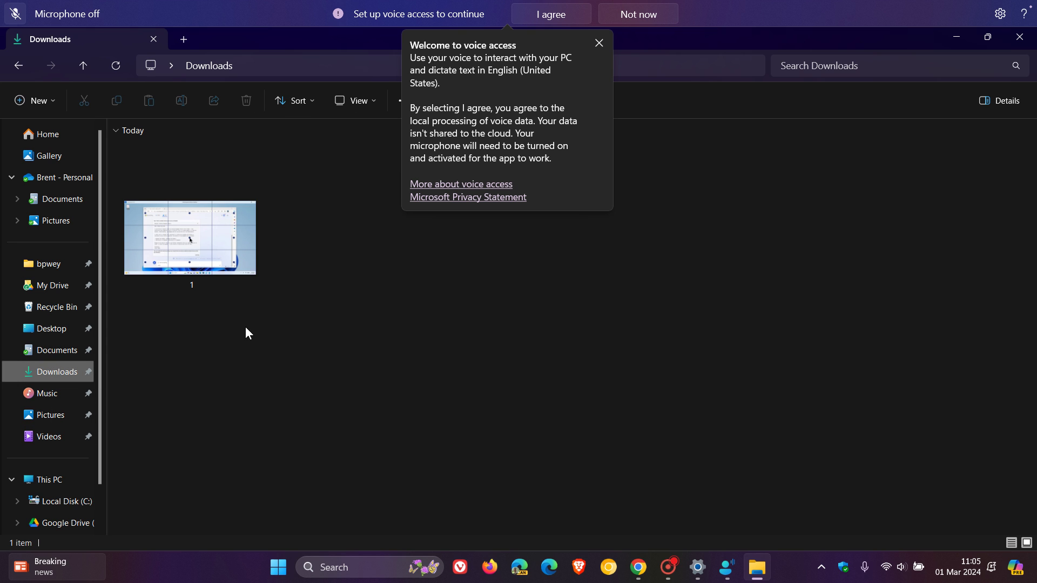
{"action": "double_click", "coordinate": [196, 242]}
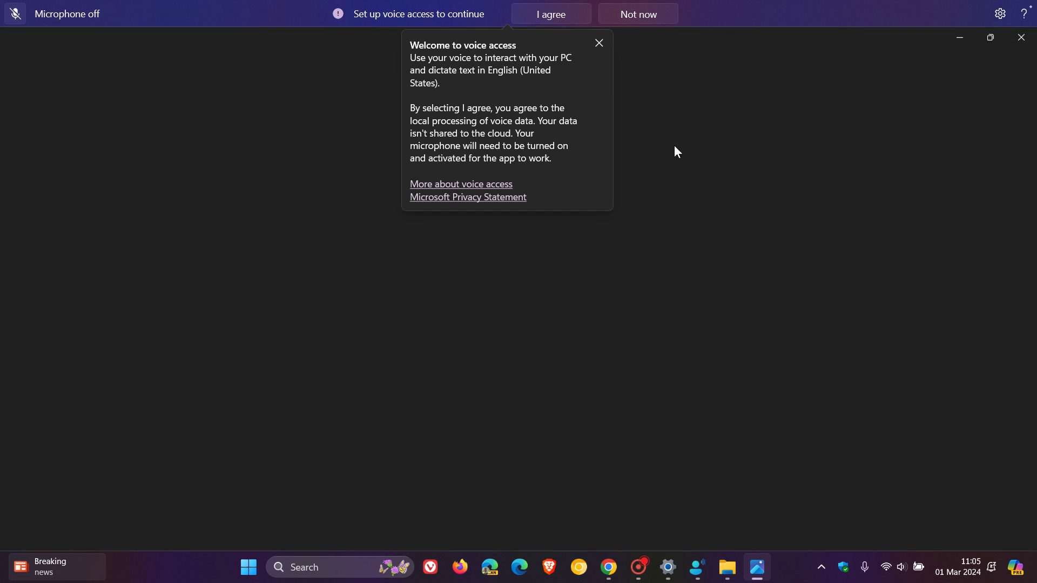
Dismiss the Welcome to voice access popup, view image 1, then close the Photos viewer.
{"action": "left_click", "coordinate": [600, 43]}
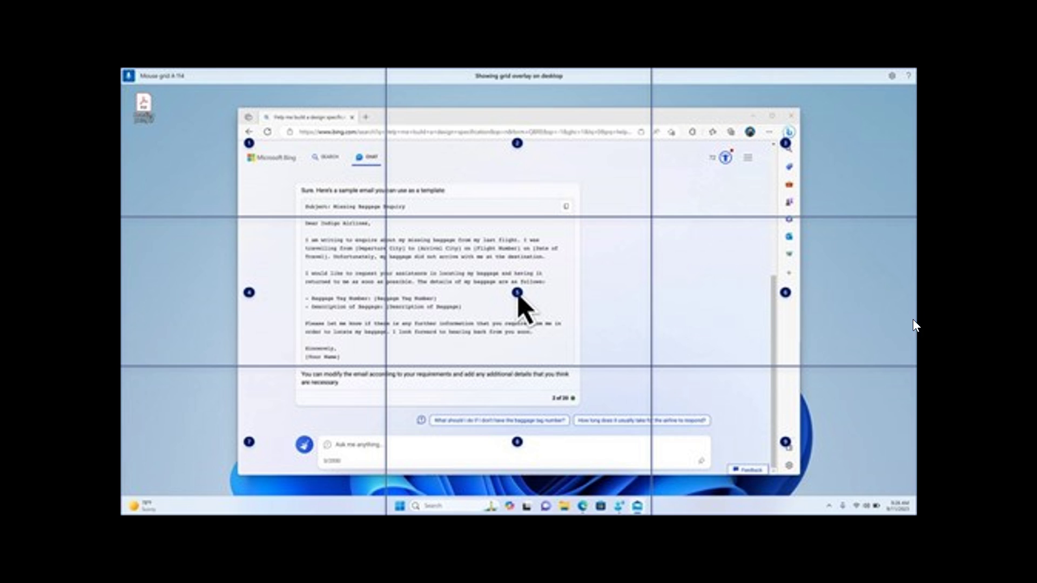
{"action": "left_click", "coordinate": [957, 6]}
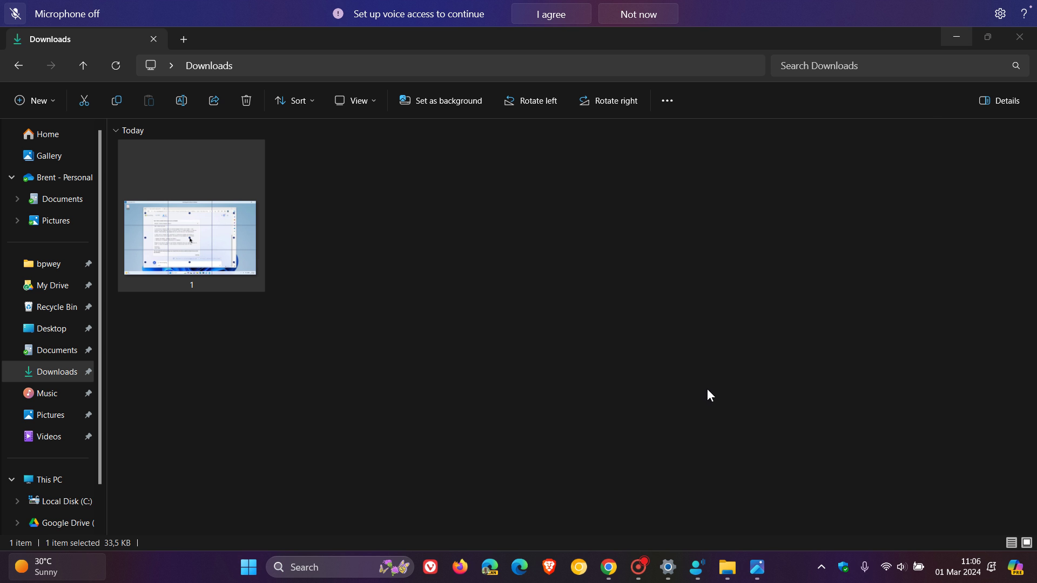
Bring Settings back to the front and return to the main Accessibility page.
{"action": "left_click", "coordinate": [668, 567]}
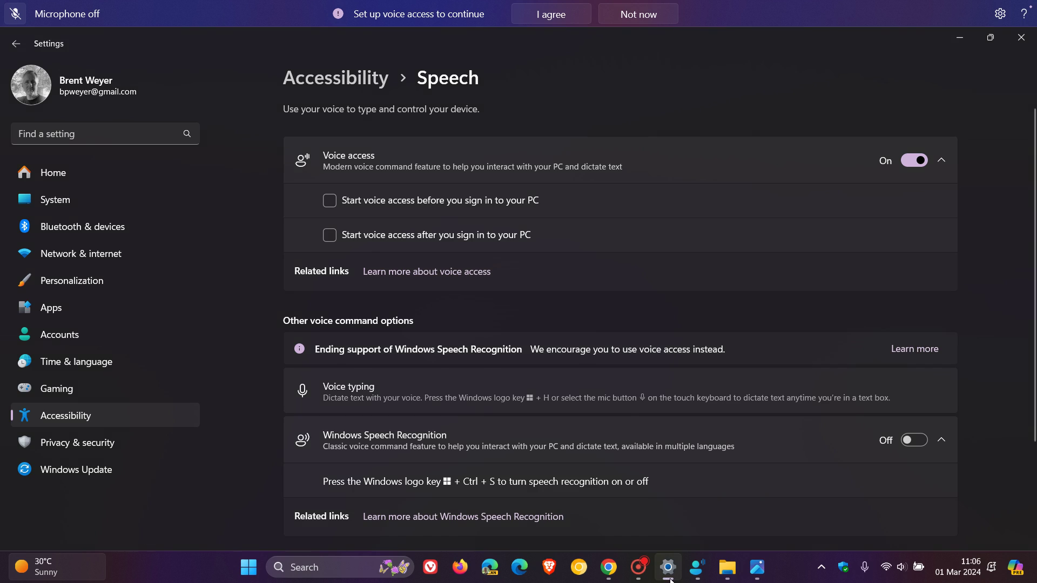
{"action": "mouse_move", "coordinate": [638, 567]}
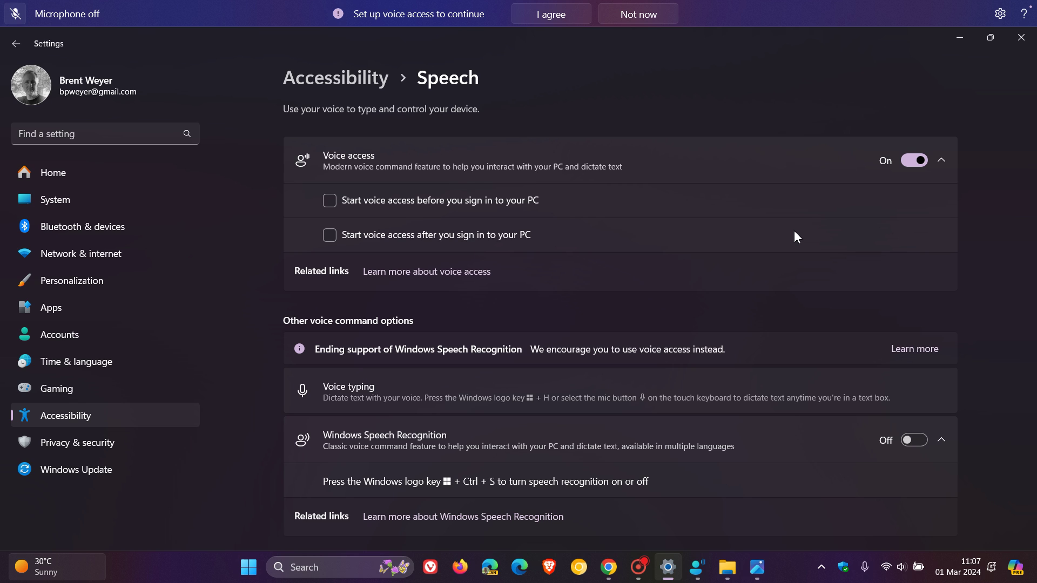
{"action": "left_click", "coordinate": [82, 415]}
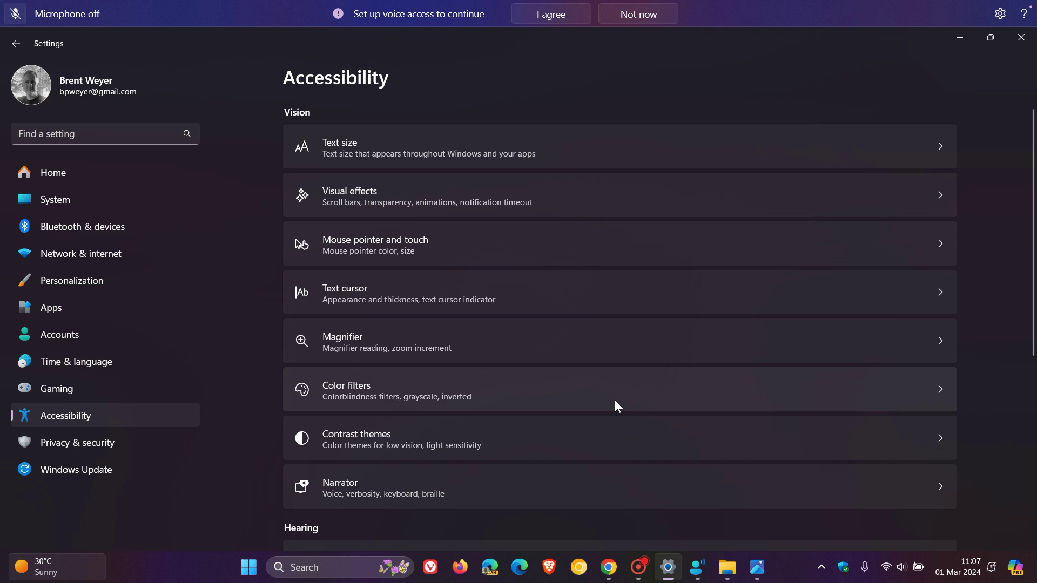
Open the Narrator page from the Accessibility settings.
{"action": "left_click", "coordinate": [596, 494]}
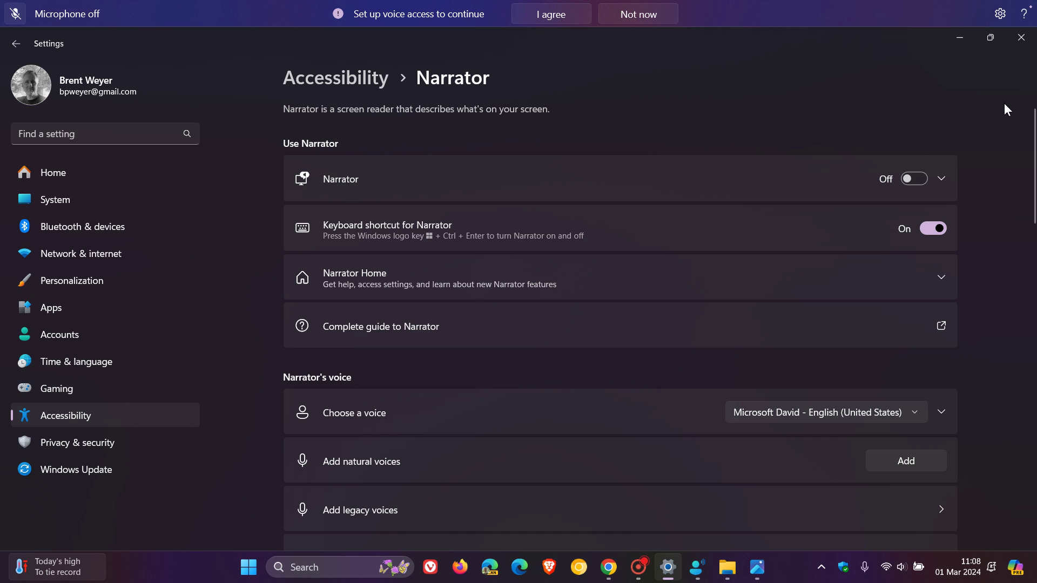
Decline voice access setup and exit voice access, closing its bar.
{"action": "left_click", "coordinate": [635, 14]}
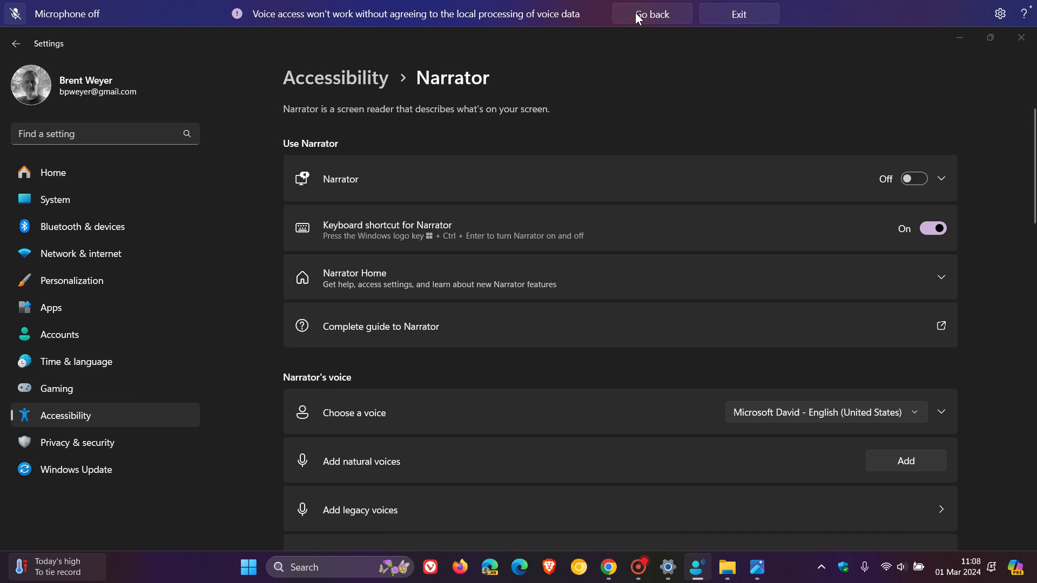
{"action": "left_click", "coordinate": [735, 14]}
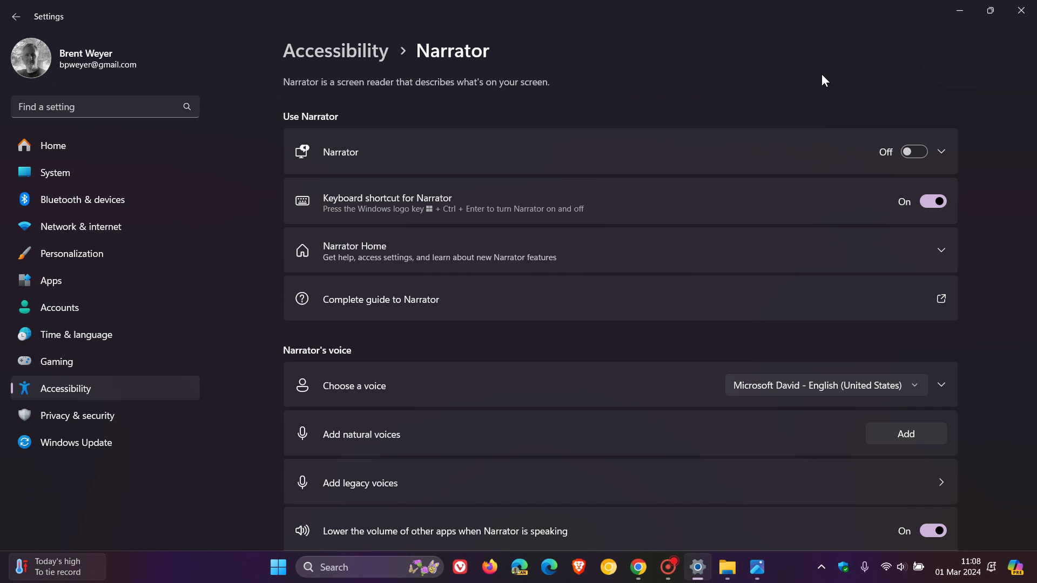
Minimize Settings and the Downloads window to reveal the lavender-field desktop.
{"action": "left_click", "coordinate": [965, 8]}
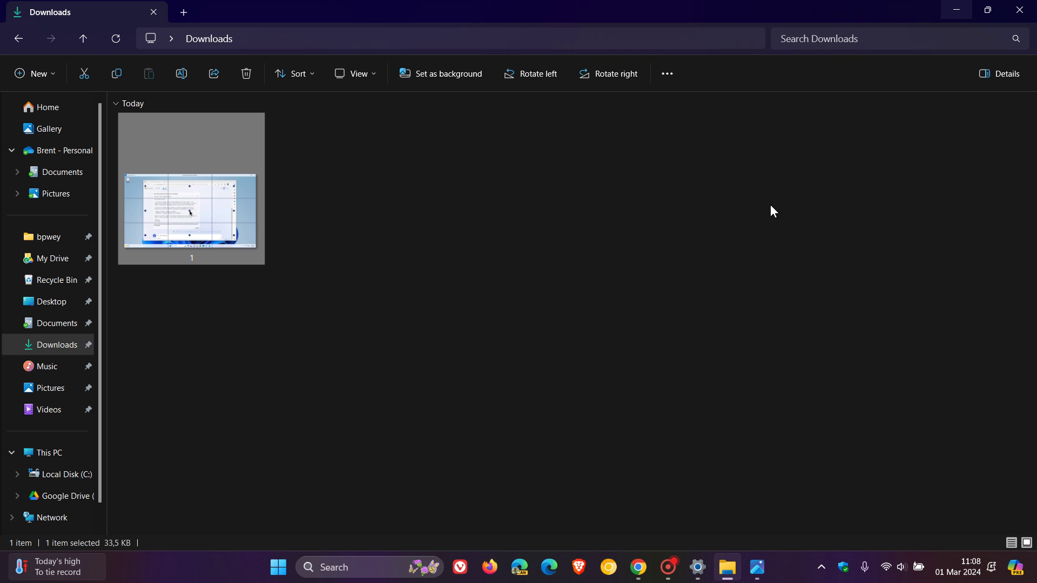
{"action": "left_click", "coordinate": [964, 8]}
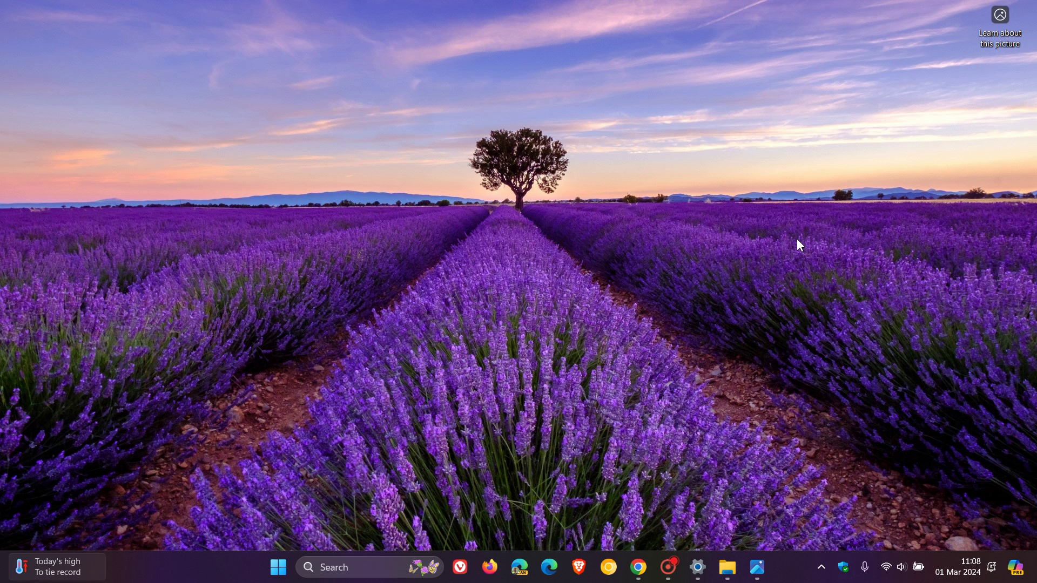
Reopen Settings and go to System › Nearby sharing, which is set to Off.
{"action": "left_click", "coordinate": [697, 567]}
{"action": "left_click", "coordinate": [78, 176]}
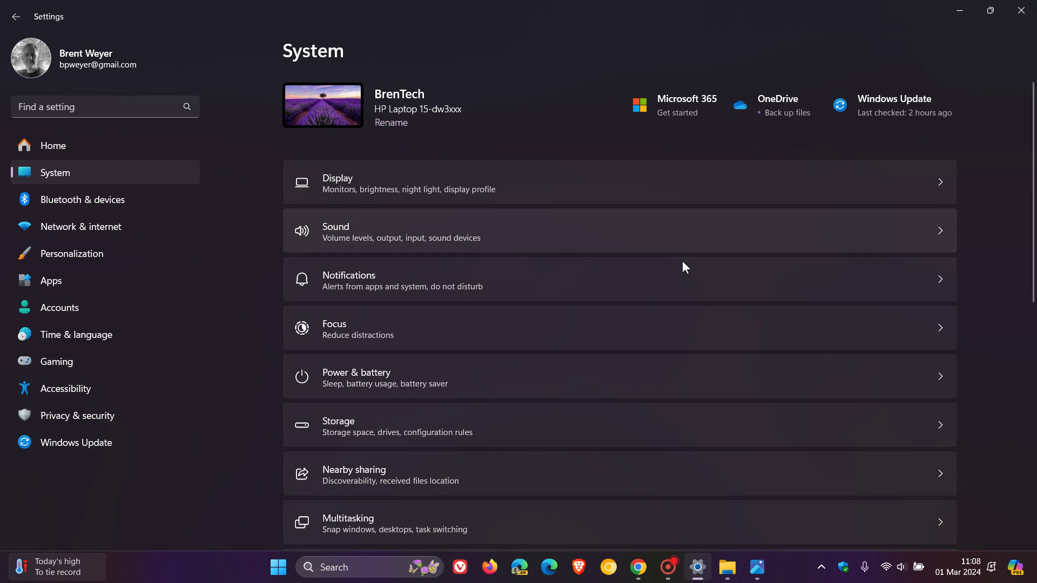
{"action": "scroll", "coordinate": [680, 276], "scroll_direction": "down", "scroll_amount": 3}
{"action": "left_click", "coordinate": [628, 330]}
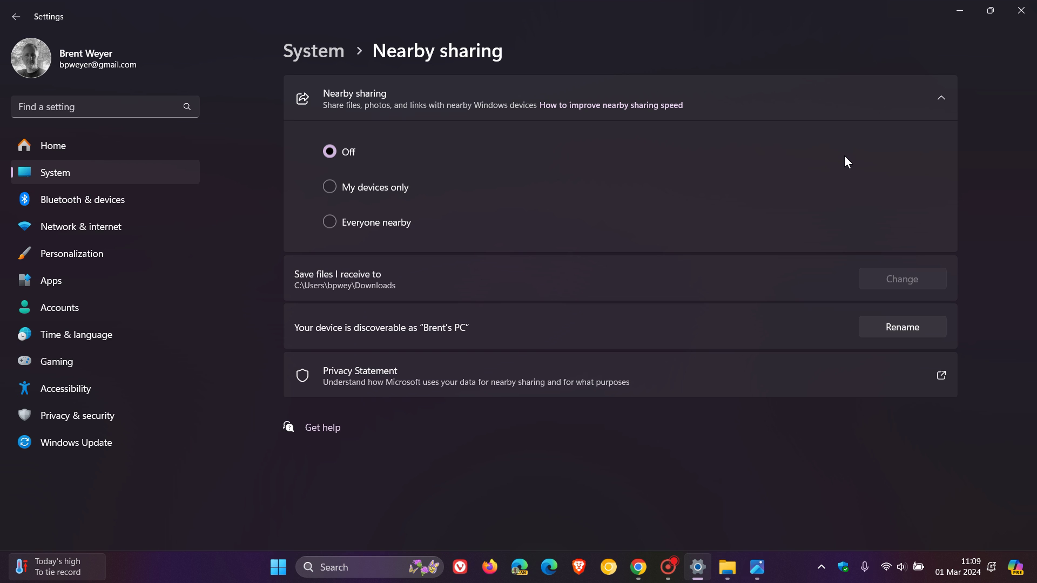
{"action": "left_click", "coordinate": [953, 16]}
{"action": "left_click", "coordinate": [901, 567]}
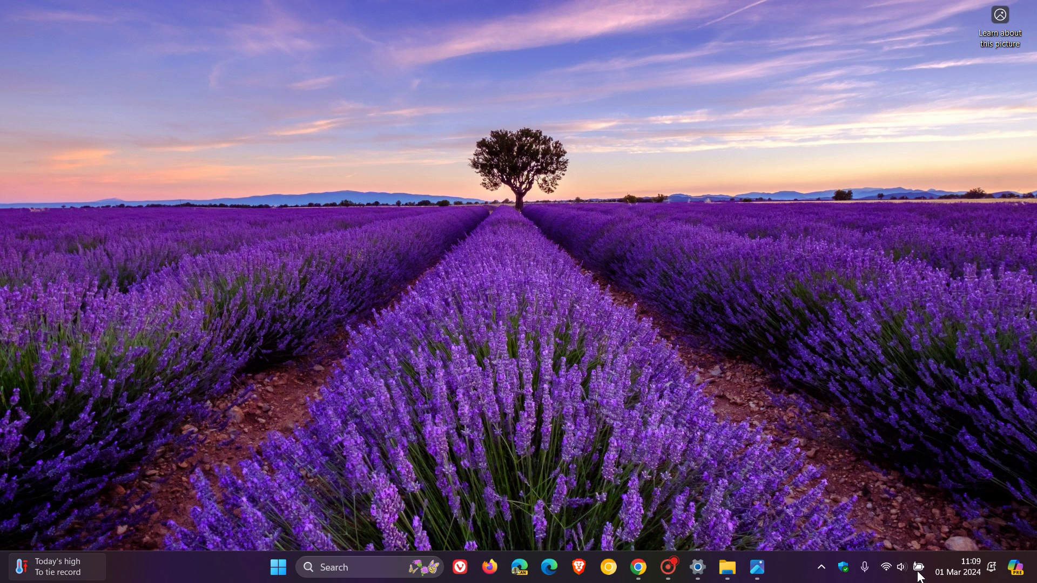
{"action": "left_click", "coordinate": [838, 377]}
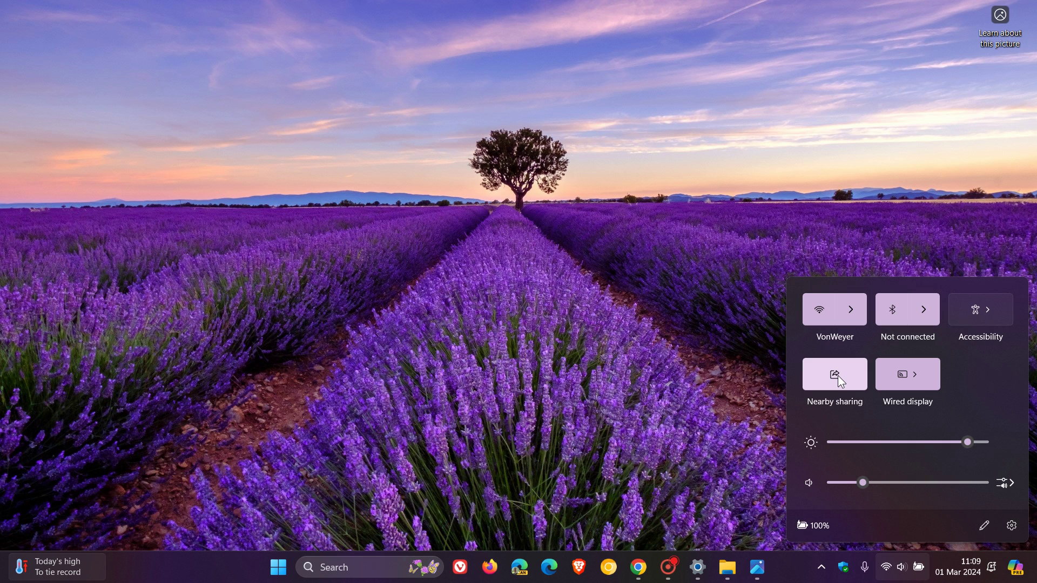
{"action": "left_click", "coordinate": [838, 376]}
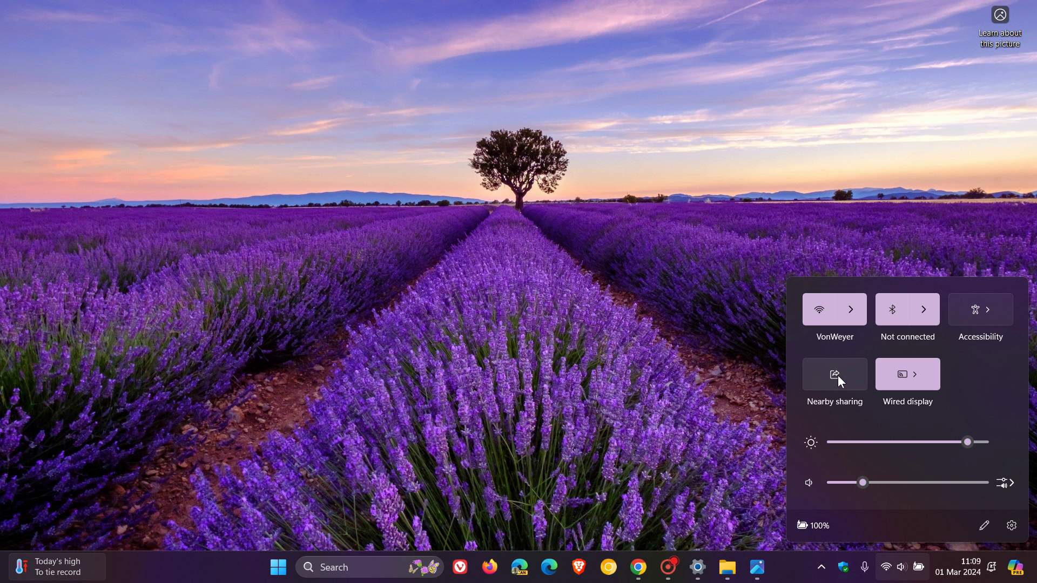
{"action": "left_click", "coordinate": [659, 333]}
{"action": "left_click", "coordinate": [702, 577]}
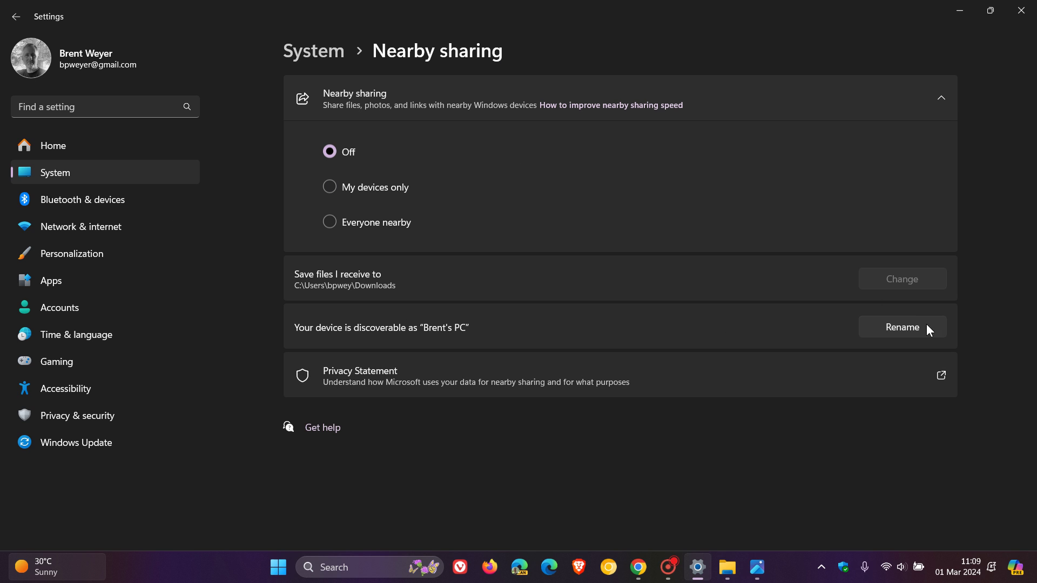
Minimize the Settings window on the Nearby sharing page to reveal the lavender-field desktop.
{"action": "left_click", "coordinate": [960, 11]}
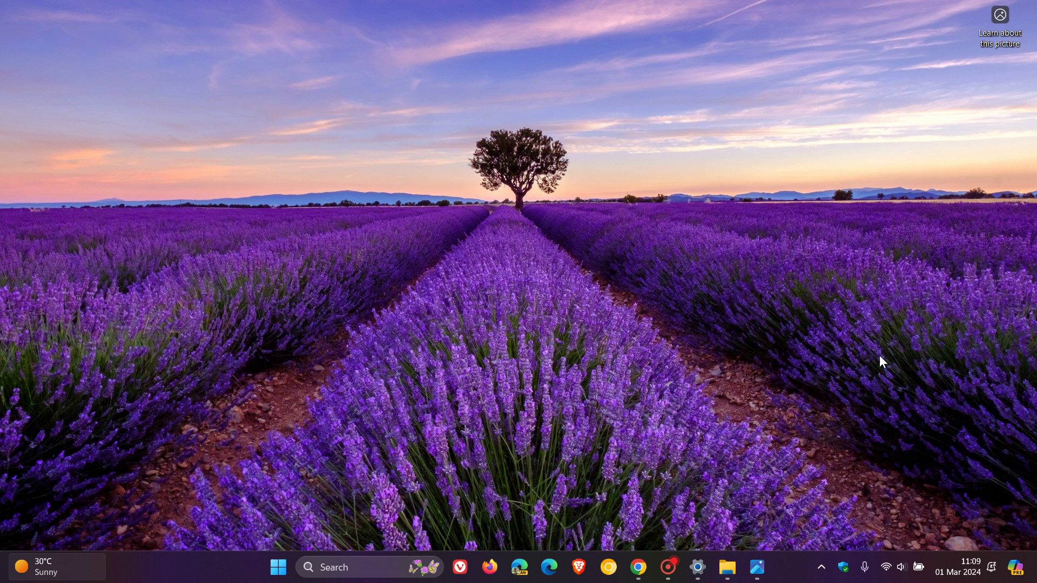
{"action": "left_click", "coordinate": [915, 566]}
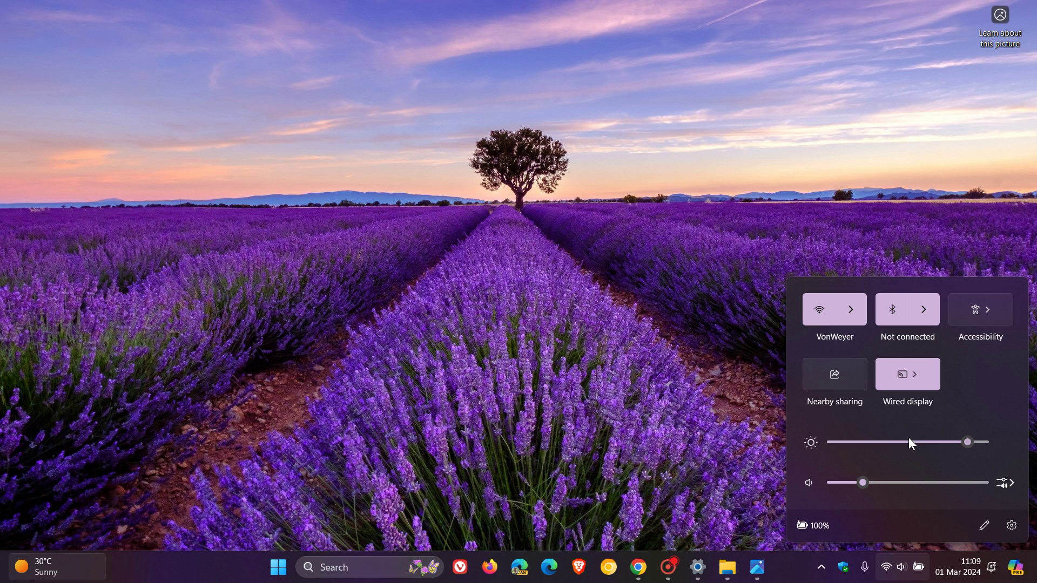
{"action": "left_click", "coordinate": [916, 386]}
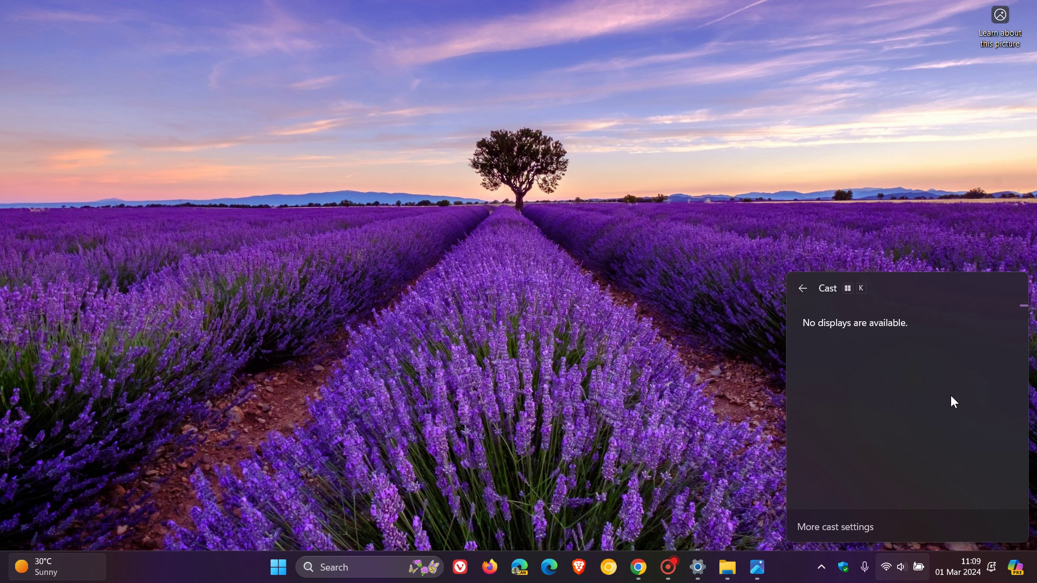
{"action": "left_click", "coordinate": [802, 288]}
{"action": "left_click", "coordinate": [690, 289]}
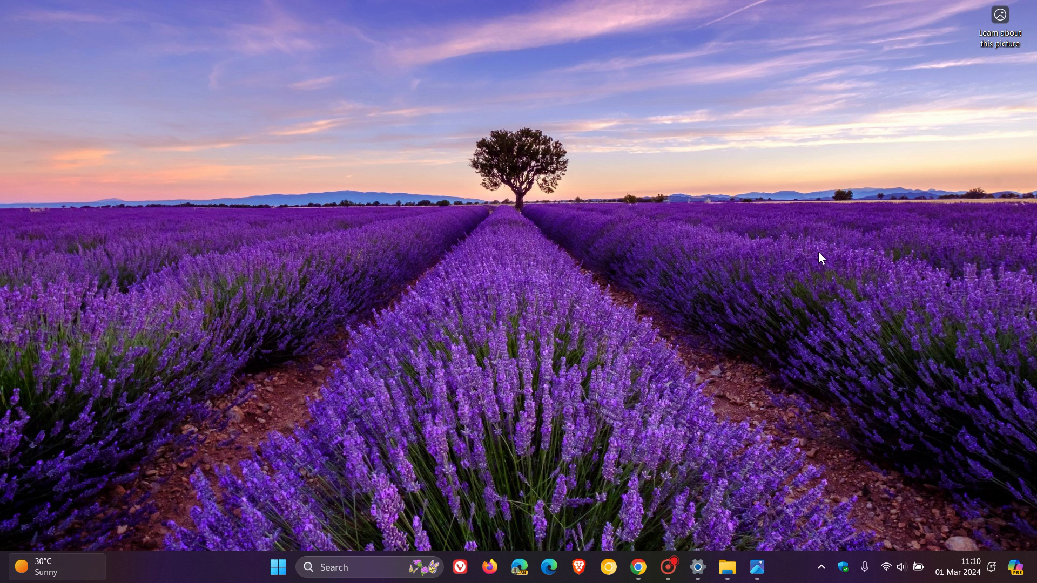
{"action": "left_click", "coordinate": [697, 573]}
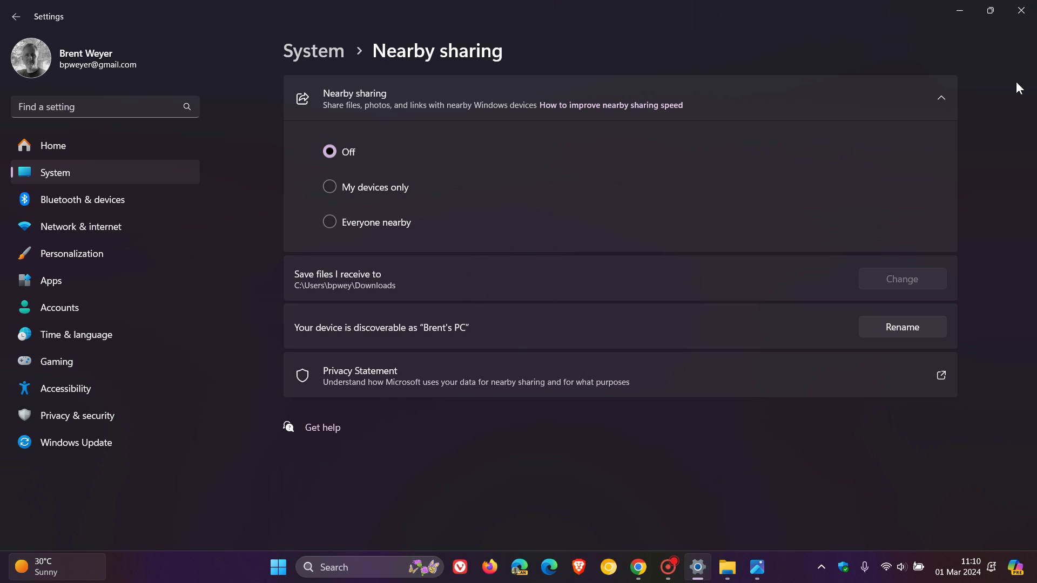
{"action": "mouse_move", "coordinate": [994, 6]}
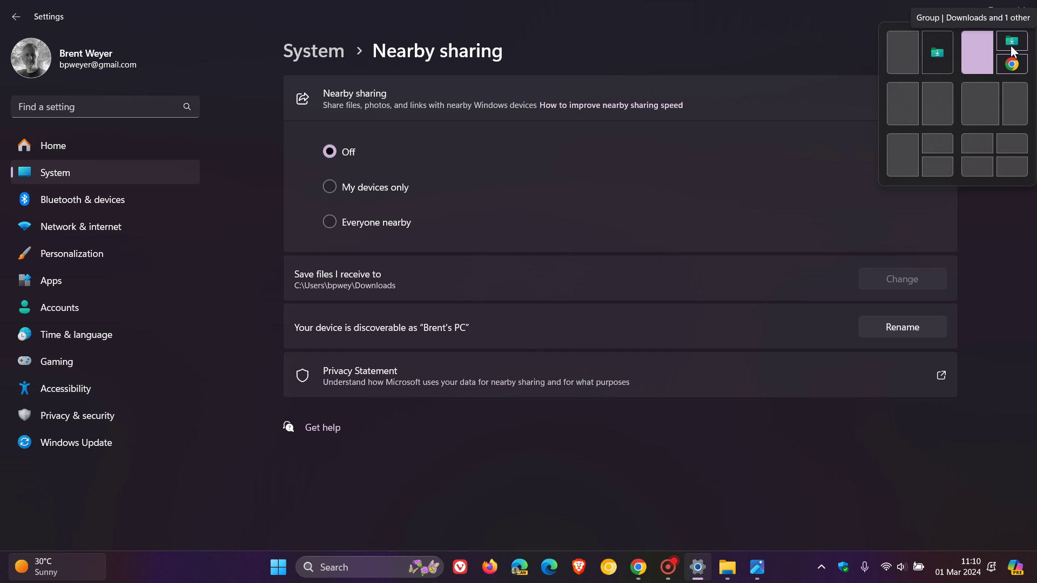
{"action": "left_click", "coordinate": [957, 12]}
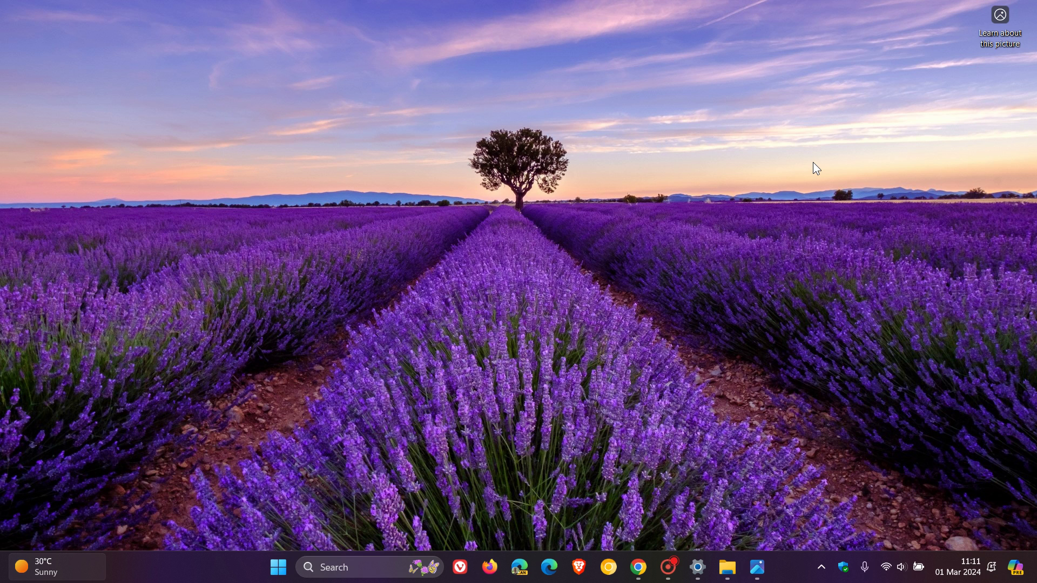
{"action": "left_click", "coordinate": [697, 567]}
{"action": "left_click", "coordinate": [91, 446]}
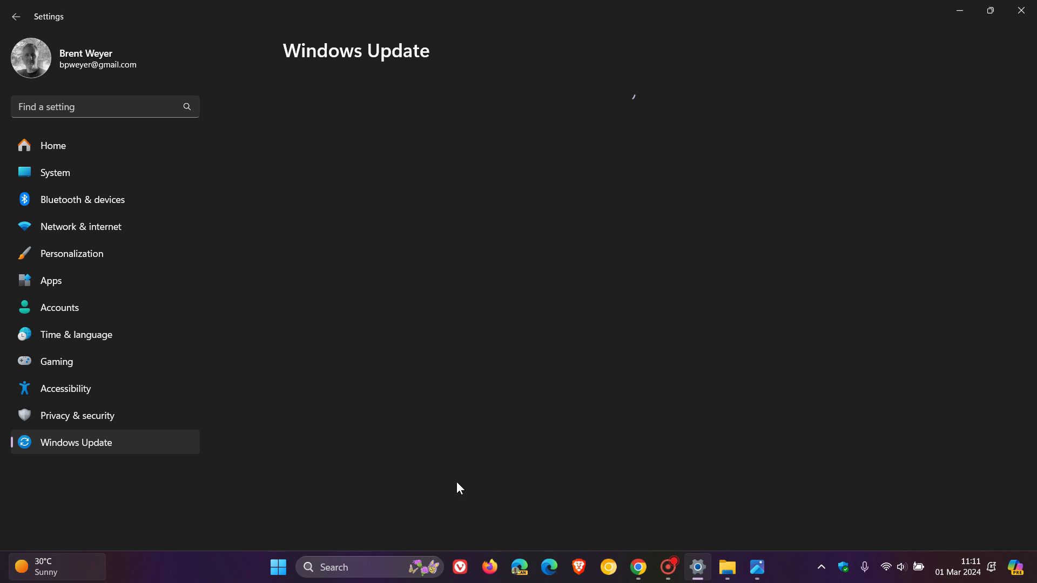
{"action": "left_click", "coordinate": [645, 290]}
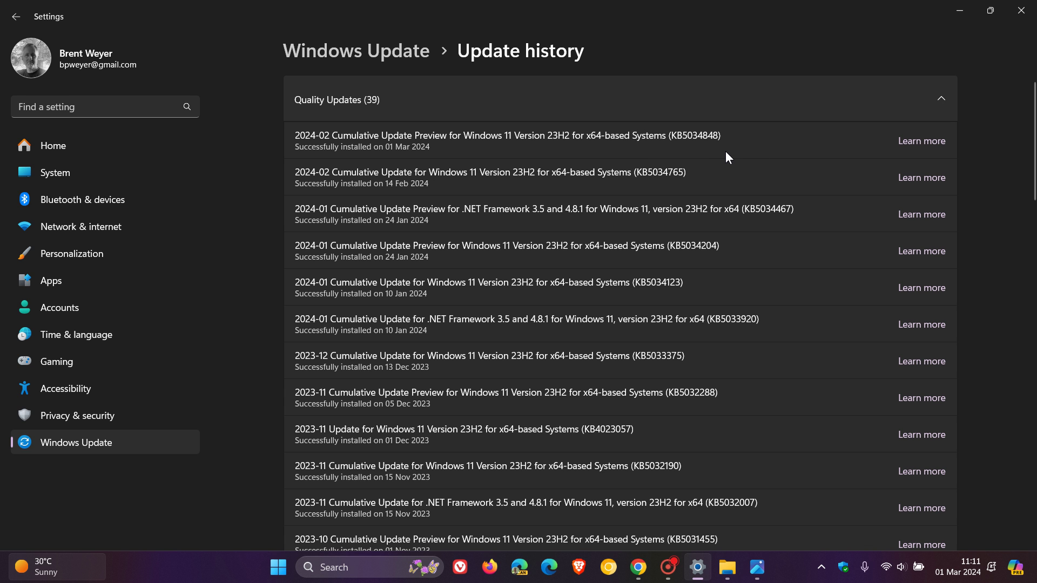
{"action": "left_click", "coordinate": [135, 439]}
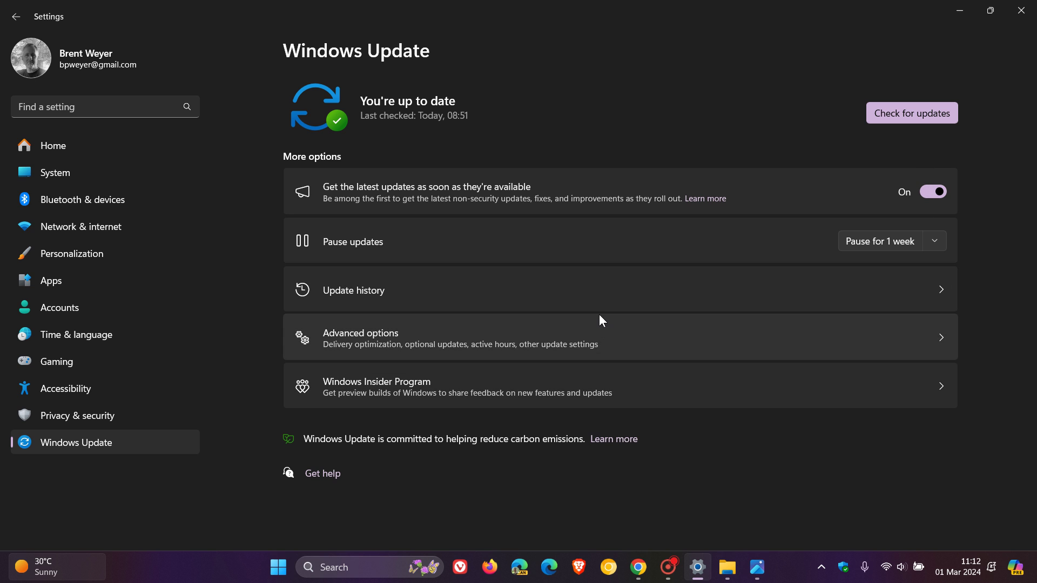
{"action": "left_click", "coordinate": [598, 295]}
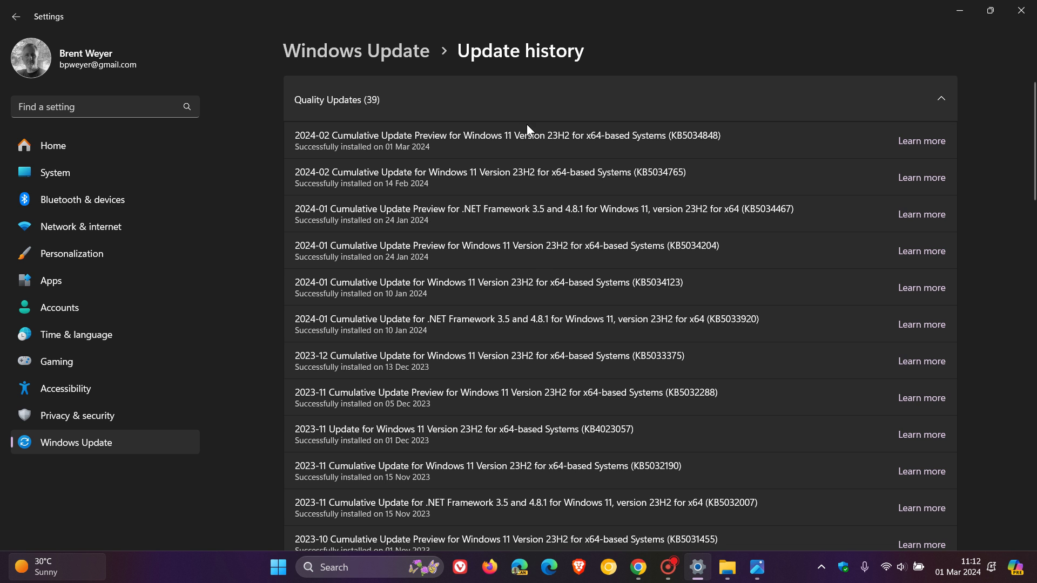
{"action": "left_click", "coordinate": [646, 98]}
{"action": "left_click", "coordinate": [585, 253]}
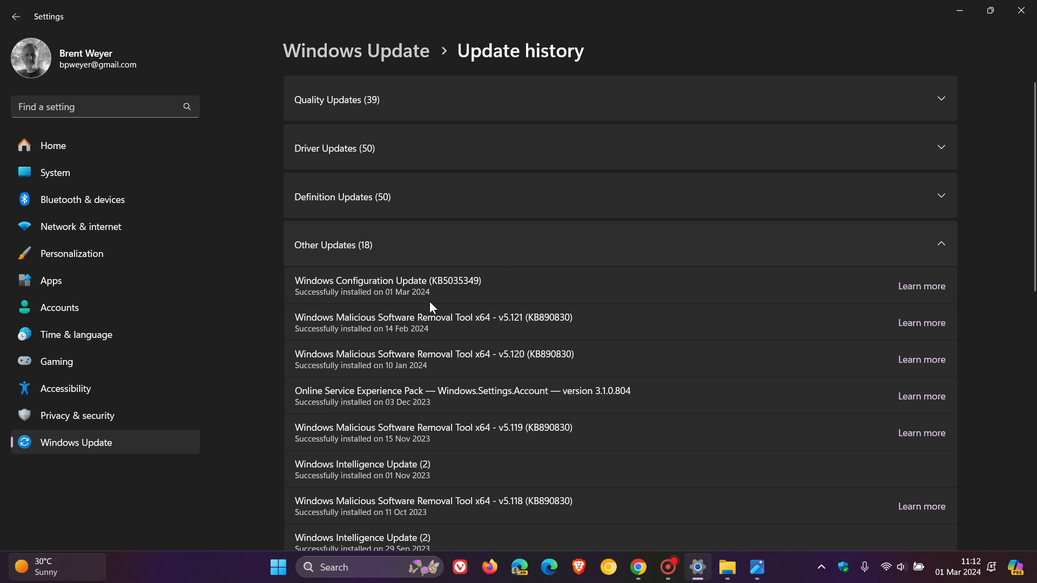
{"action": "left_click", "coordinate": [960, 11]}
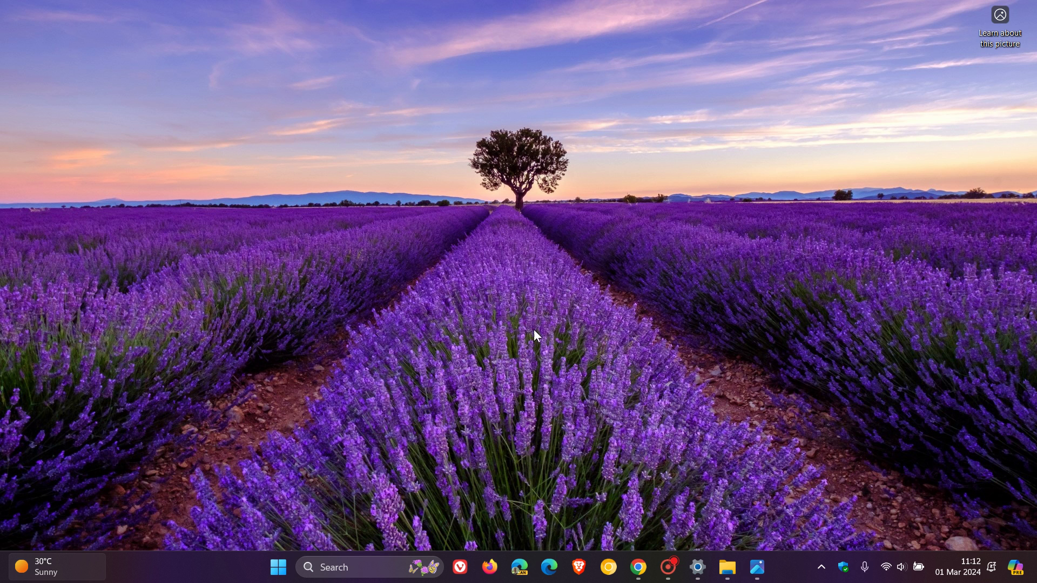